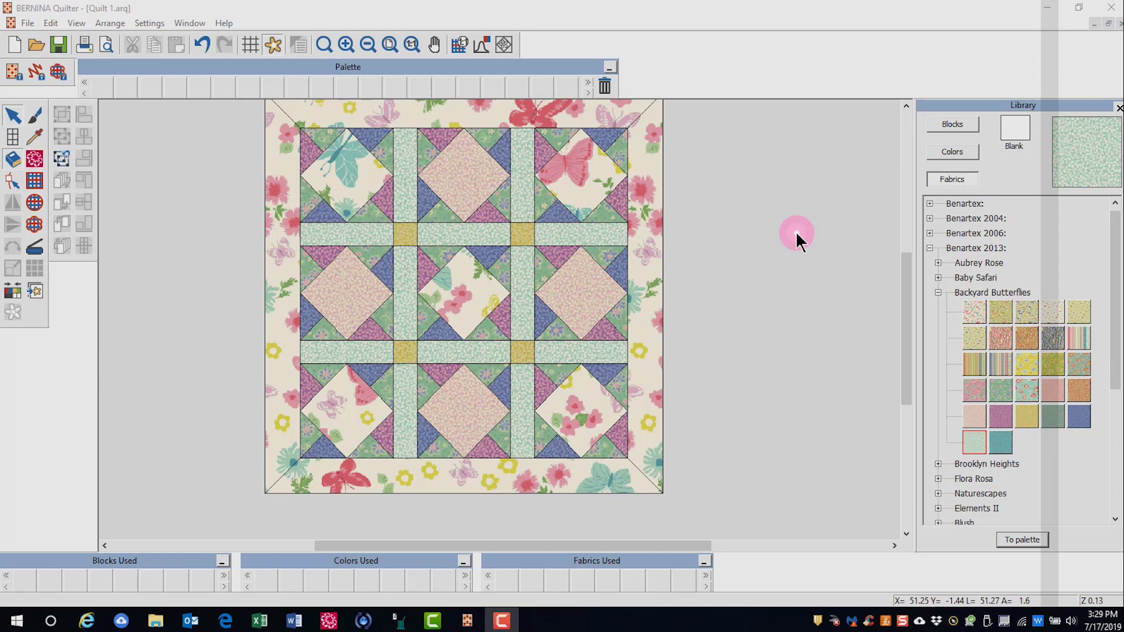
Create a new embroidery block, opening an empty 'Design in Quilt 1' in DesignerPlus.
click(35, 163)
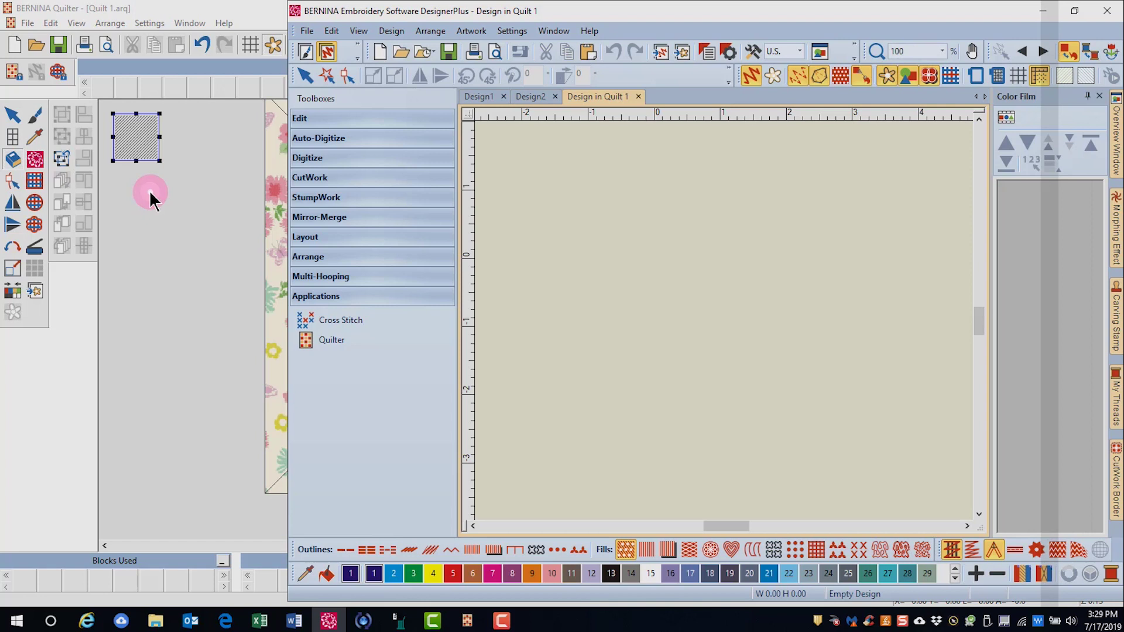
Insert the HT105.ART80 leaf quilting motif (5.50 x 5.50) from Decorative Accents.
click(665, 51)
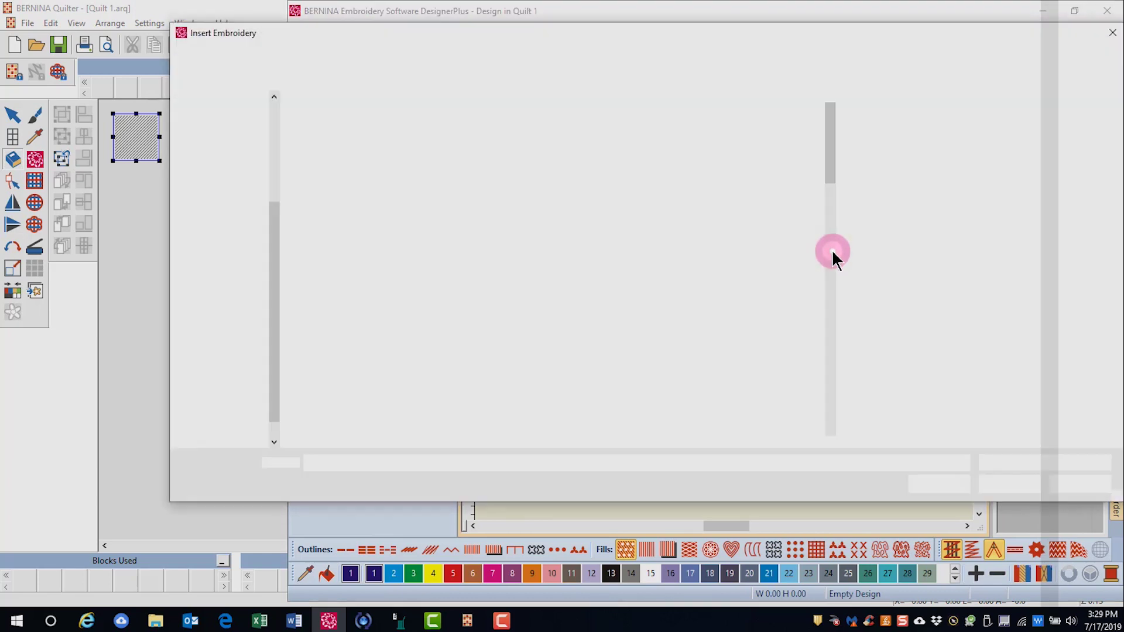
drag(830, 161, 820, 248)
click(704, 188)
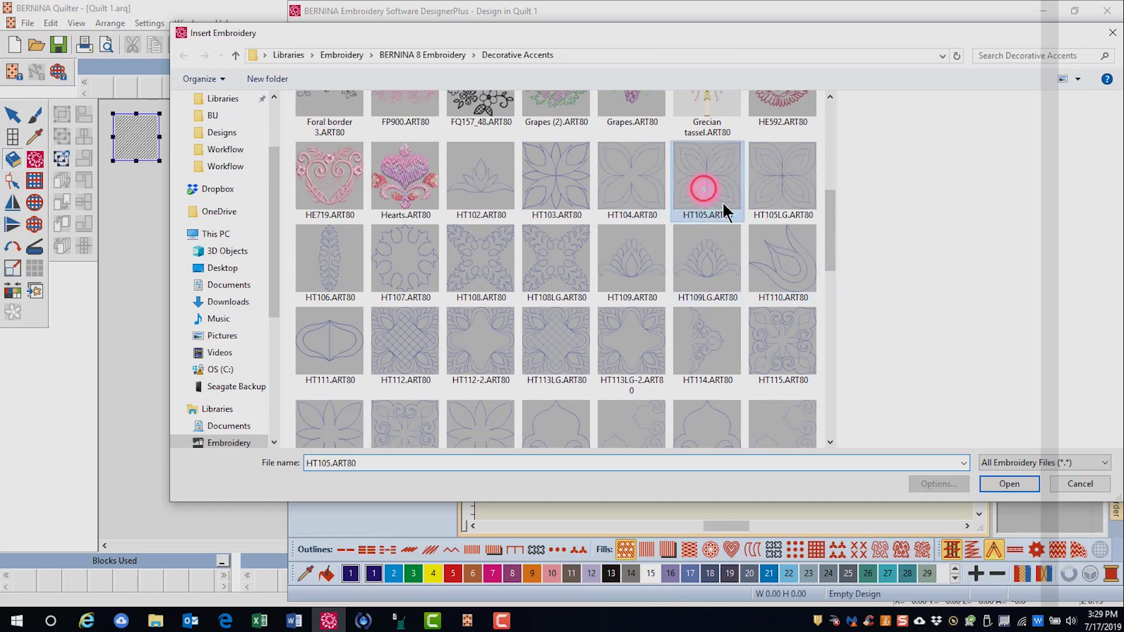
click(997, 487)
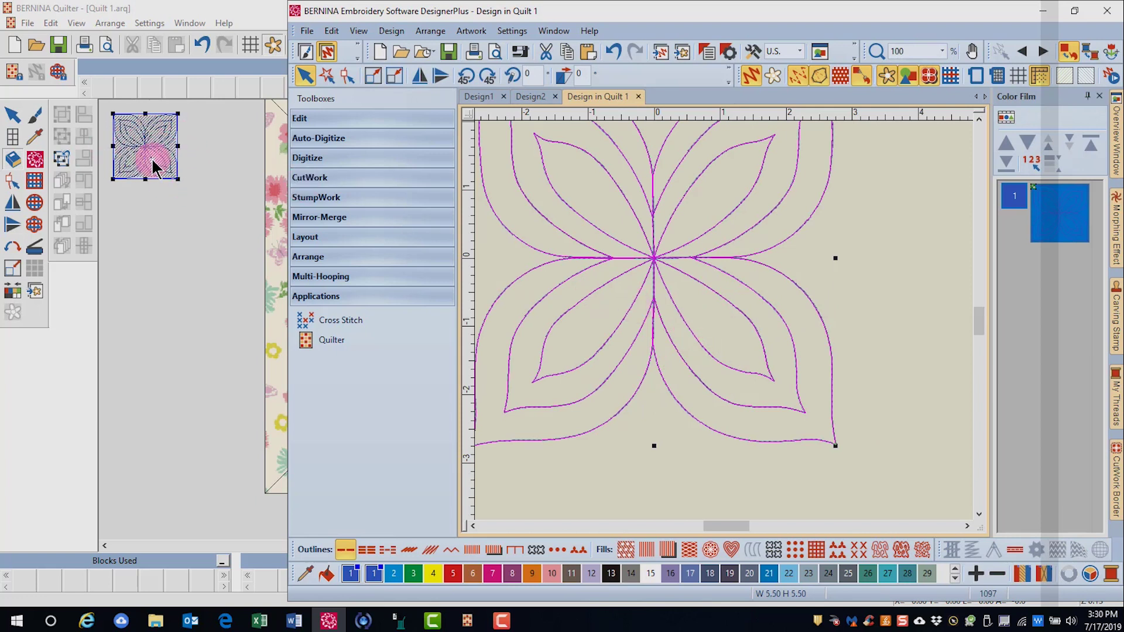
Recolour the motif to thread 31 Mint Green and save it back to the quilt.
click(954, 579)
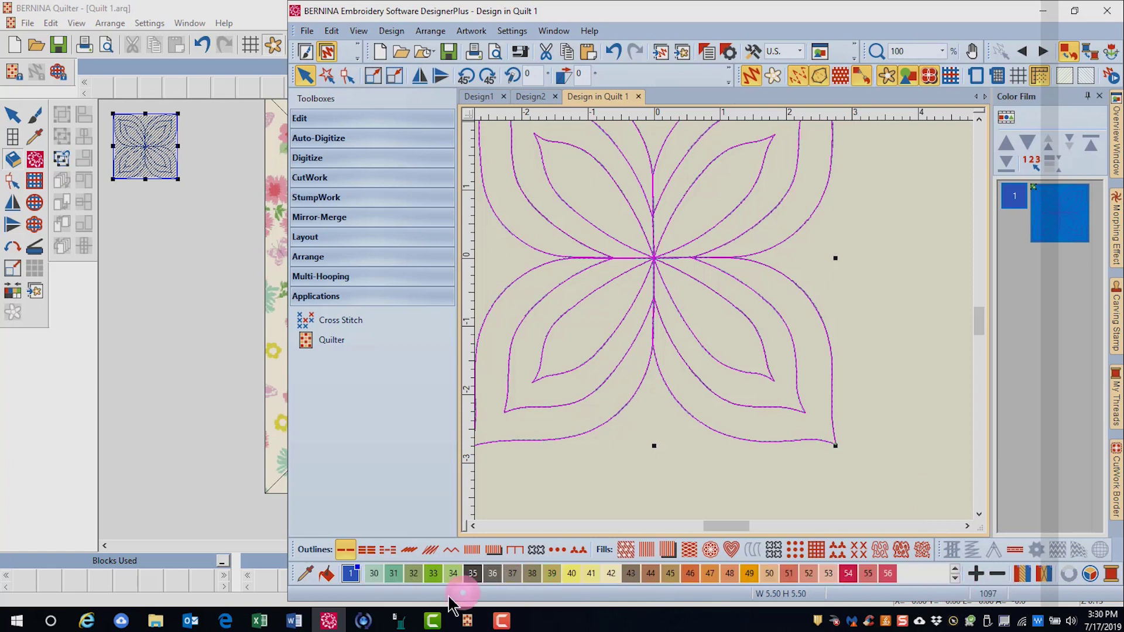
click(392, 575)
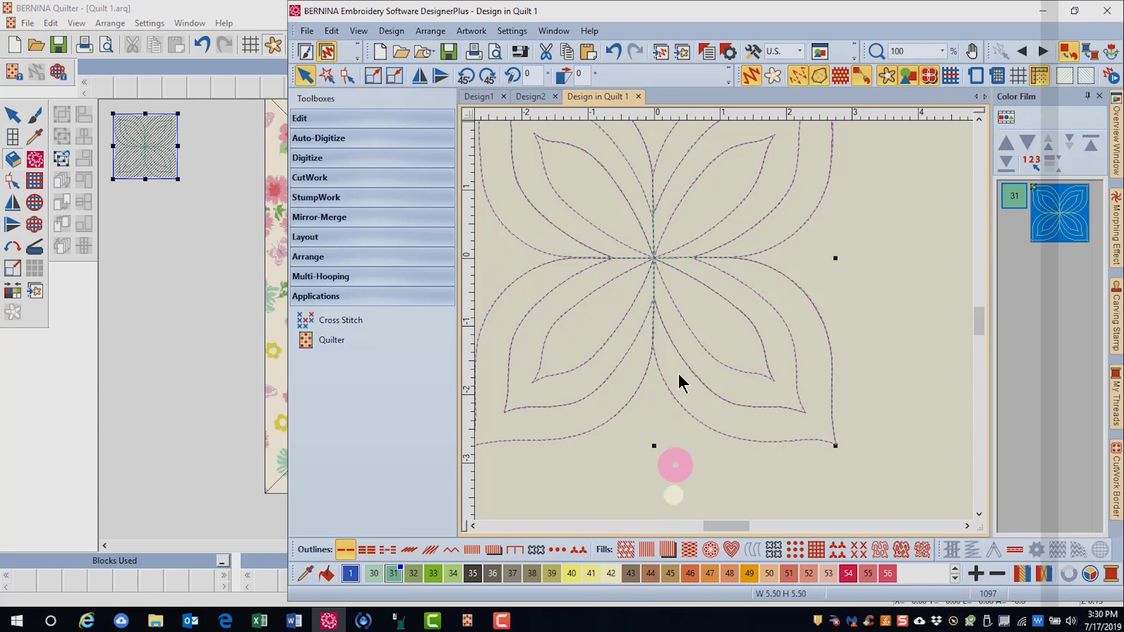
click(306, 32)
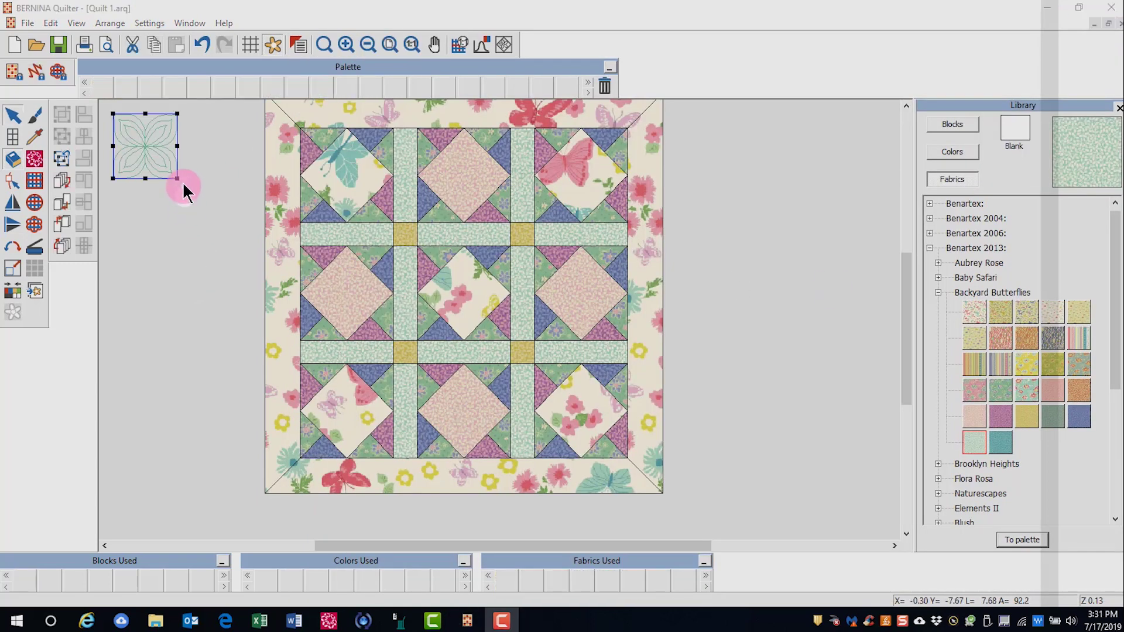
Move the mint motif block onto the top-left quilt block and rotate it 45 degrees.
drag(138, 150, 339, 185)
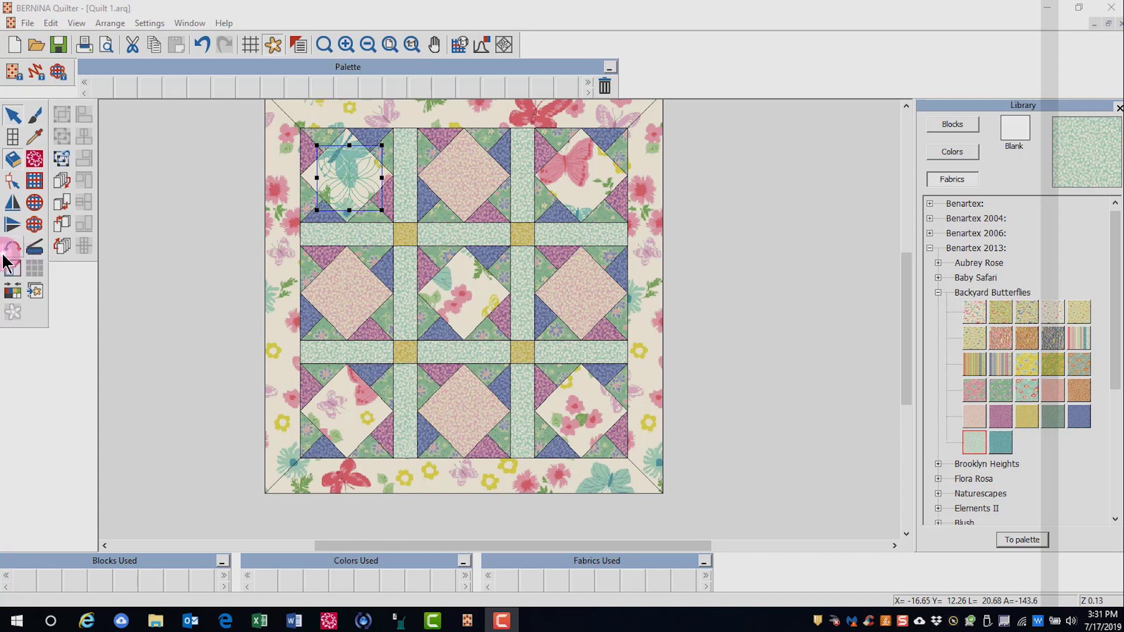
click(356, 179)
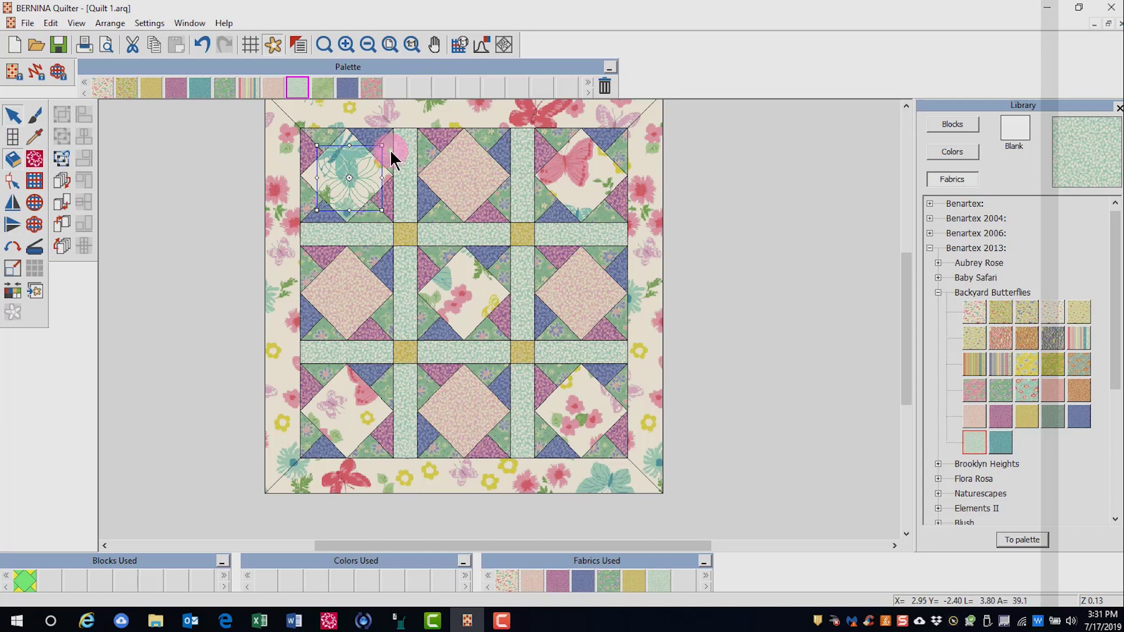
drag(385, 153, 401, 181)
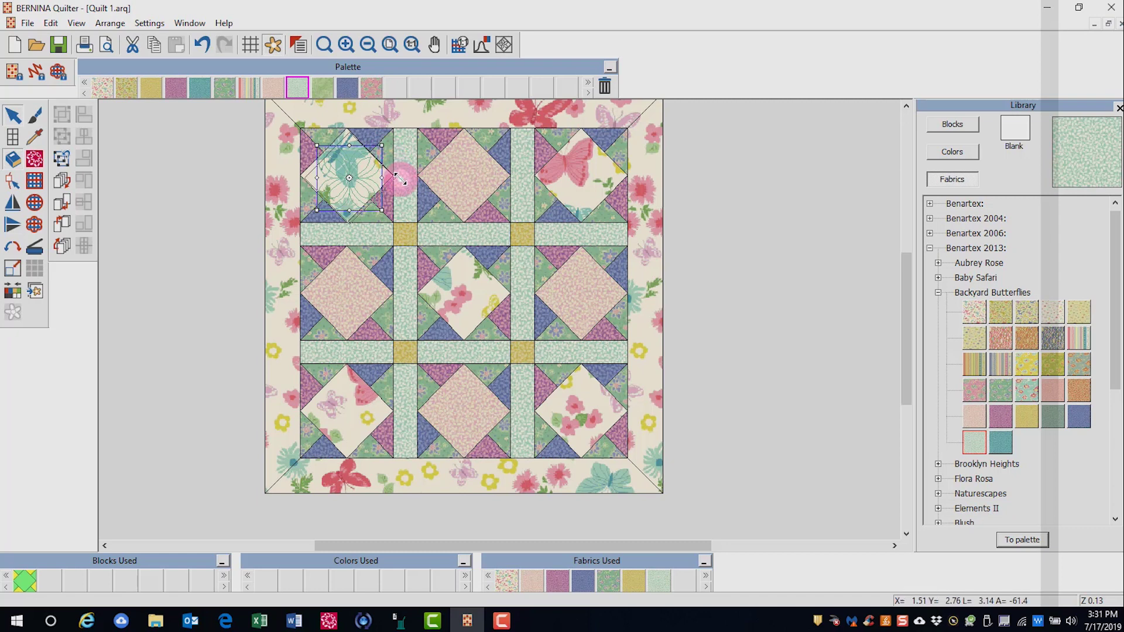
drag(400, 179, 400, 179)
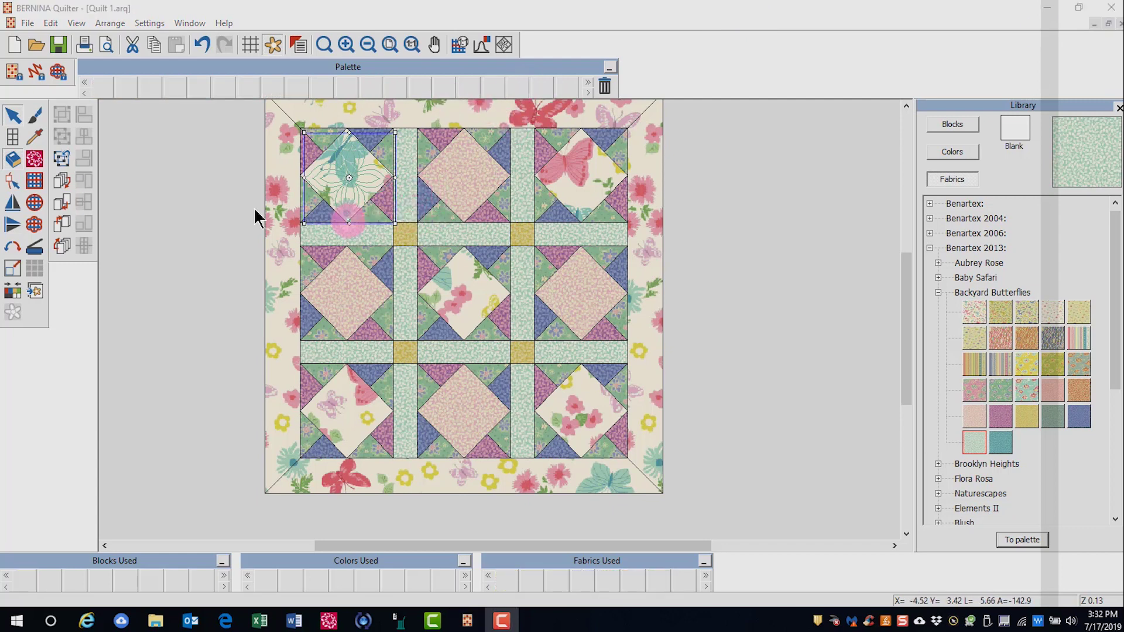
Align the motif to the top-left block and nudge its position within it.
click(176, 179)
click(363, 183)
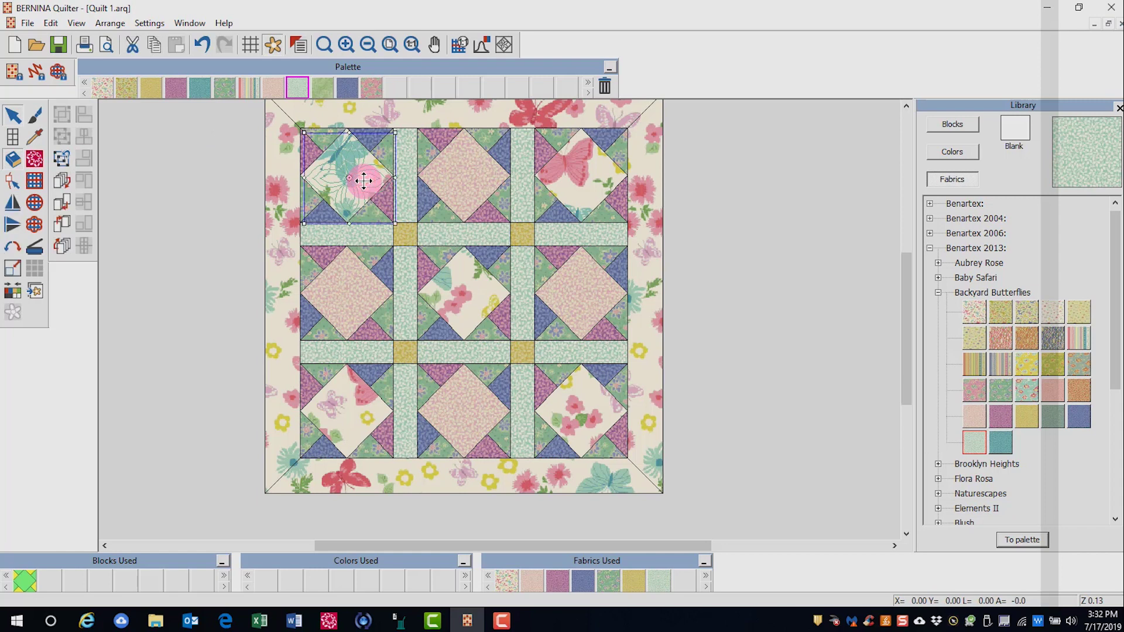
click(368, 127)
click(368, 129)
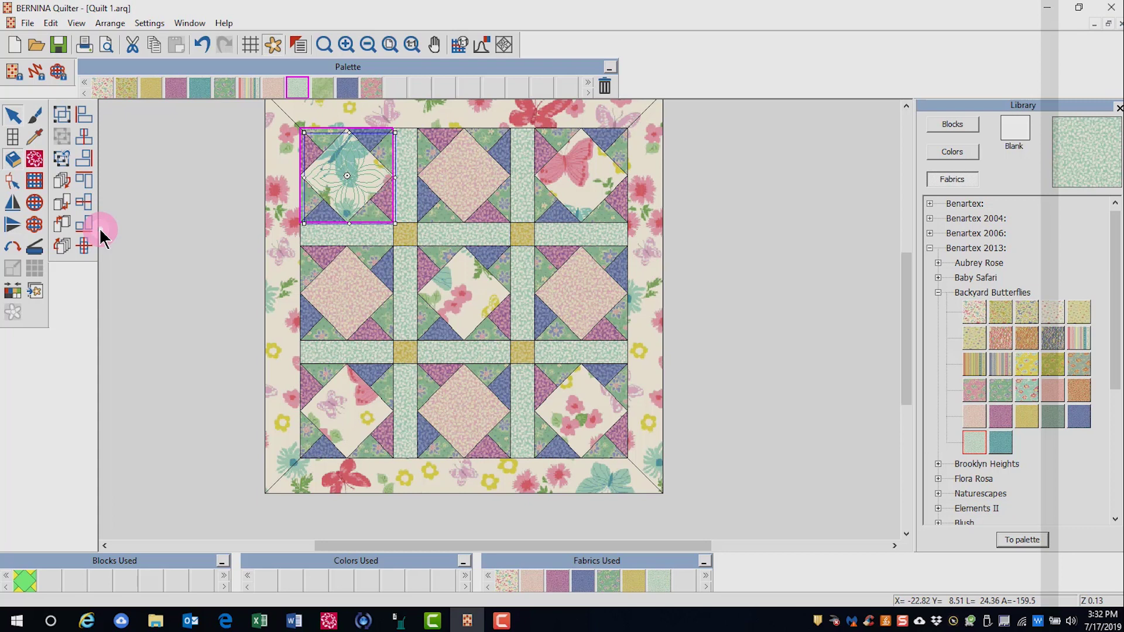
click(83, 245)
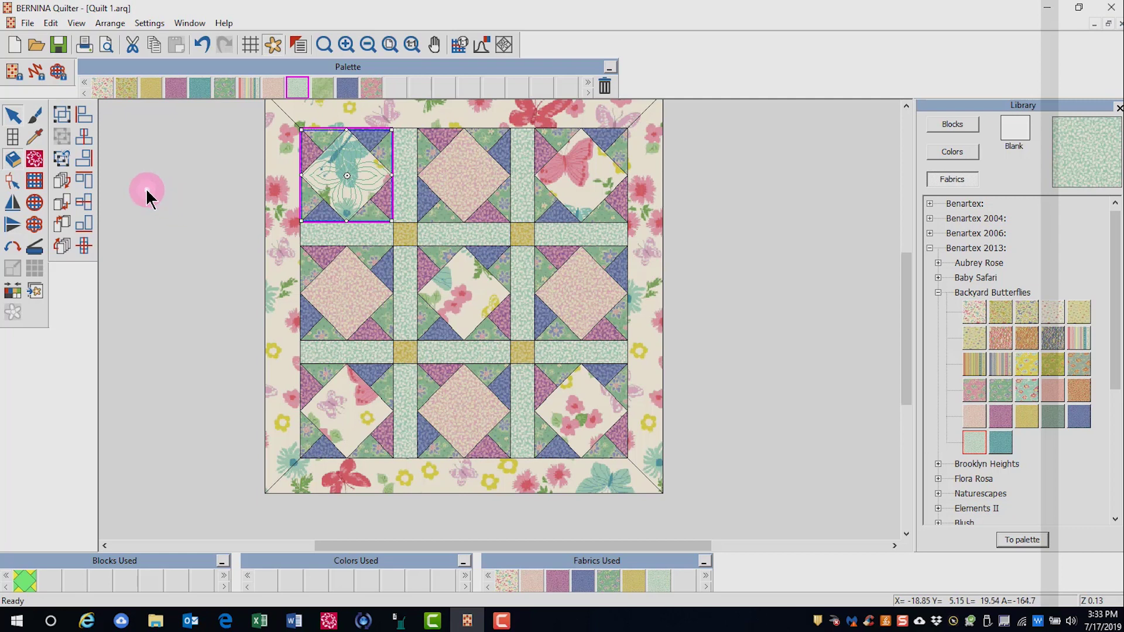
click(370, 184)
drag(370, 184, 339, 133)
Scale the motif up about 1.02 so it fills the top-left block exactly.
key(ctrl+plus)
drag(911, 342, 908, 299)
drag(305, 202, 310, 196)
drag(152, 357, 144, 363)
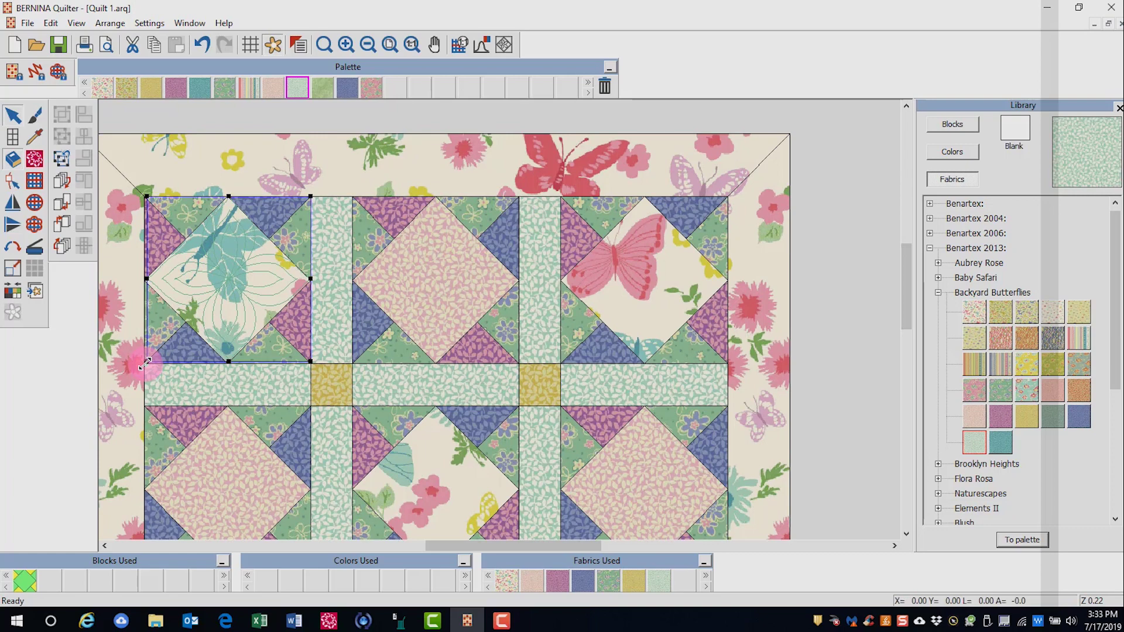
click(114, 404)
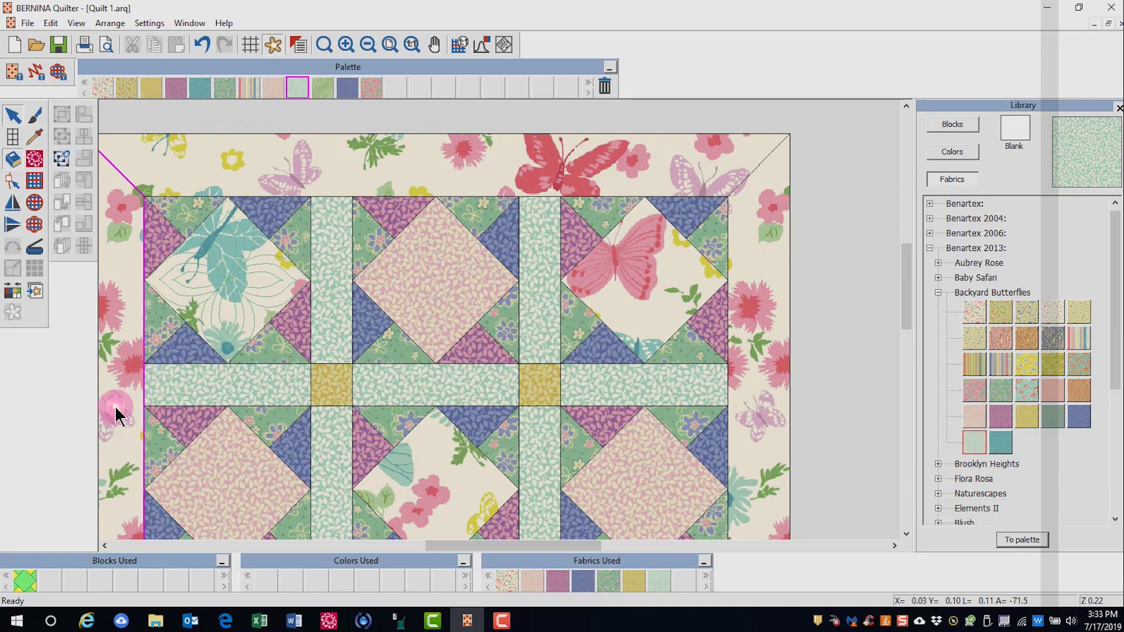
click(736, 197)
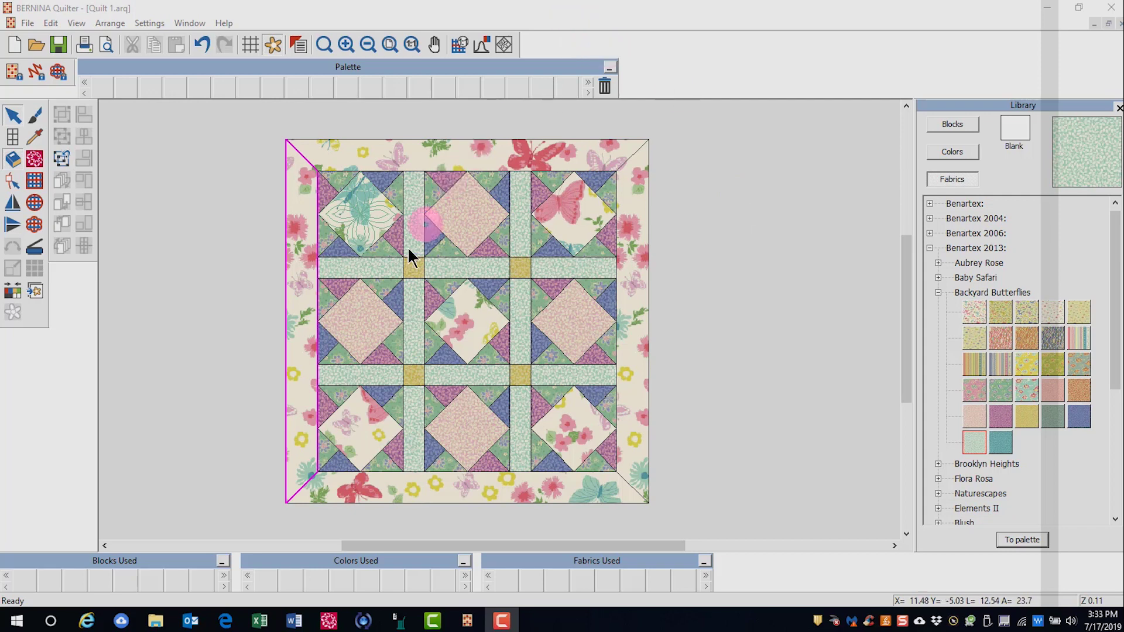
Copy the top-left motif block and paste it into the top-right block.
click(376, 220)
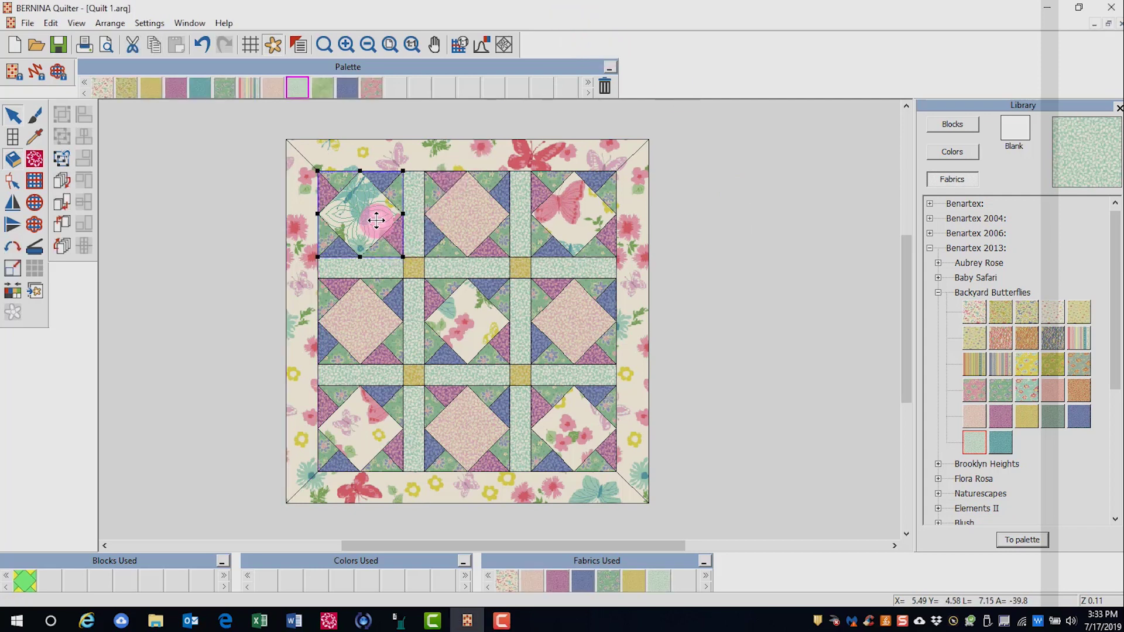
click(156, 52)
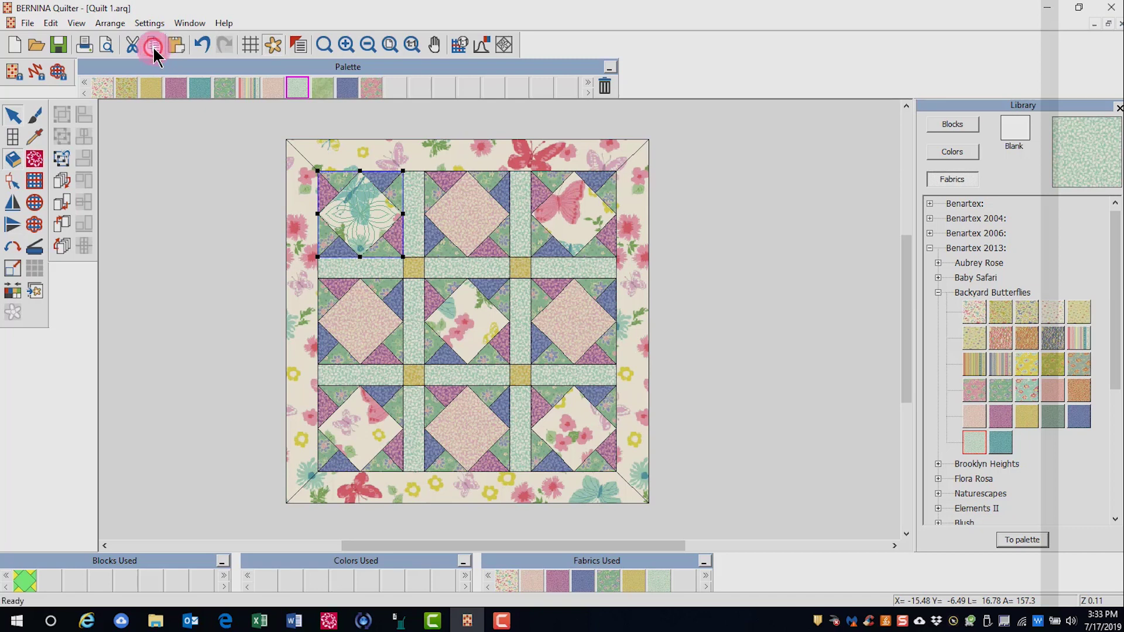
click(518, 169)
click(595, 227)
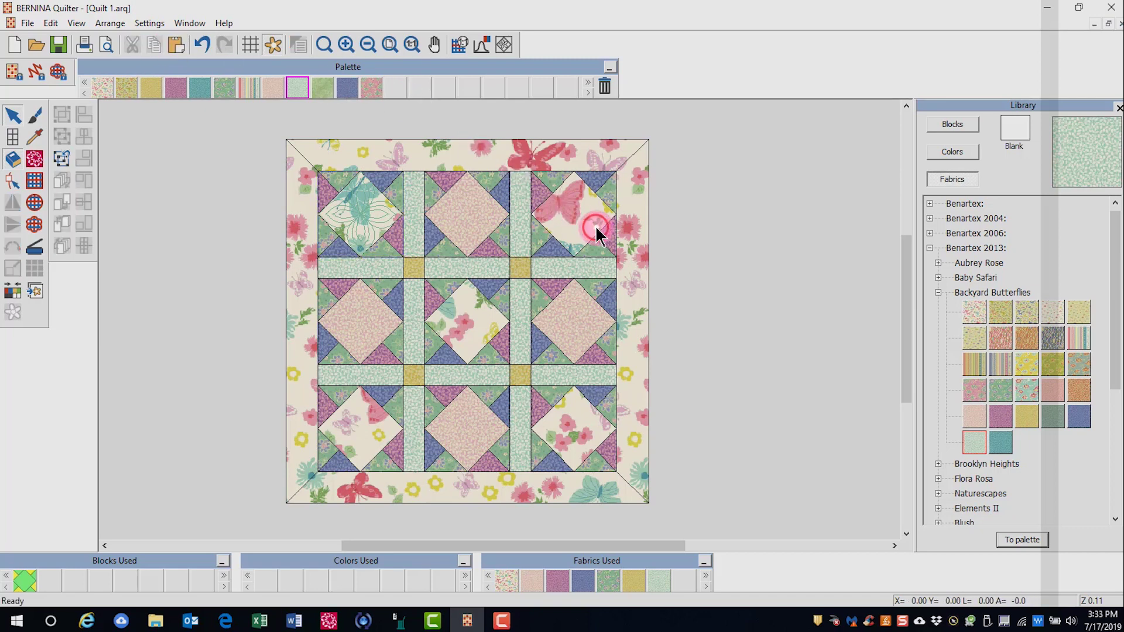
click(224, 90)
click(174, 43)
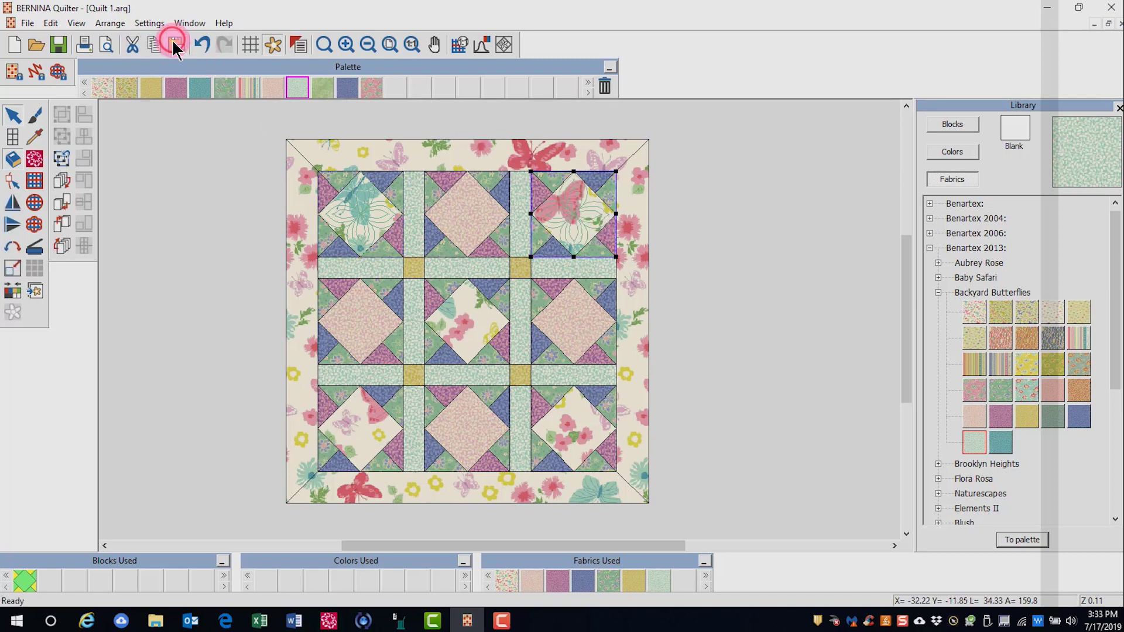
Paste the motif block into the centre, bottom-left and bottom-right blocks.
click(479, 358)
click(185, 50)
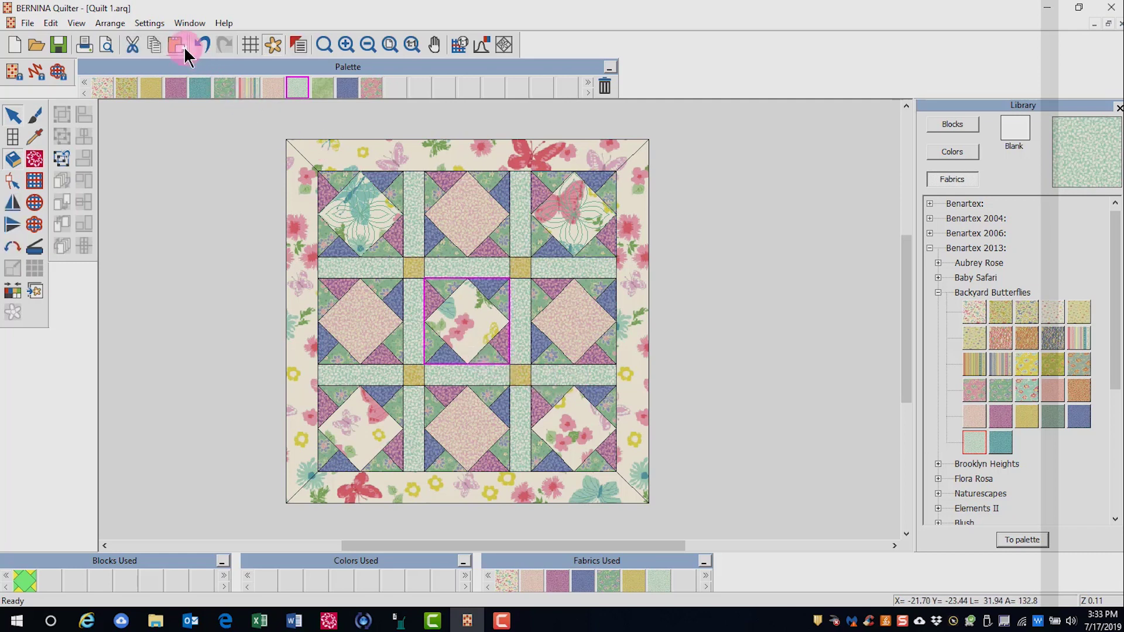
click(375, 440)
click(176, 43)
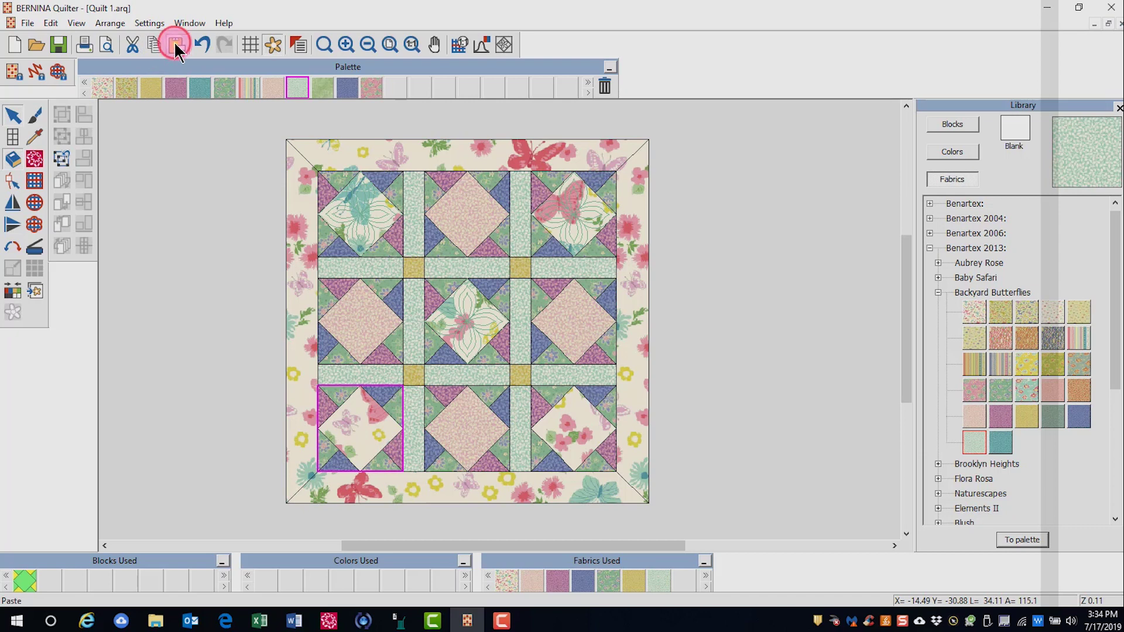
click(587, 438)
click(203, 53)
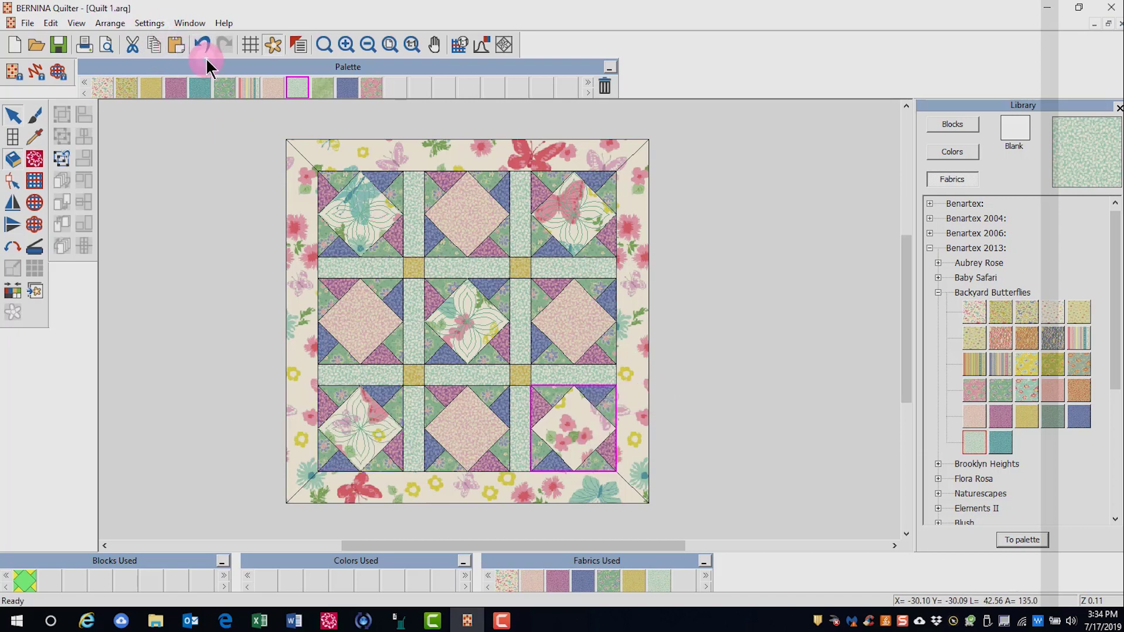
click(181, 43)
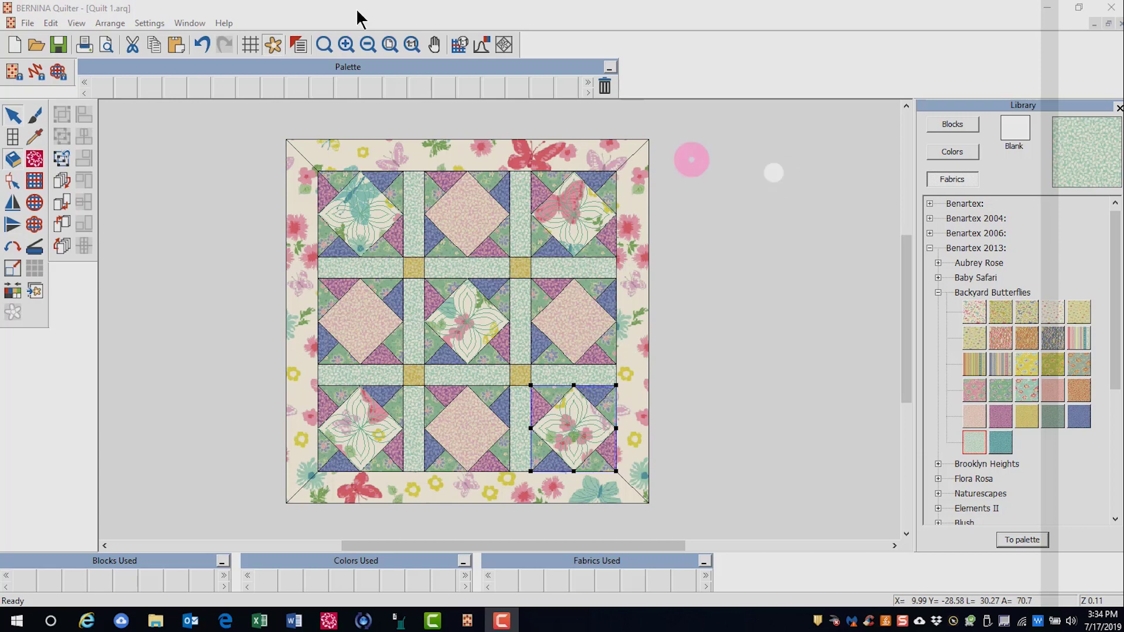
click(358, 233)
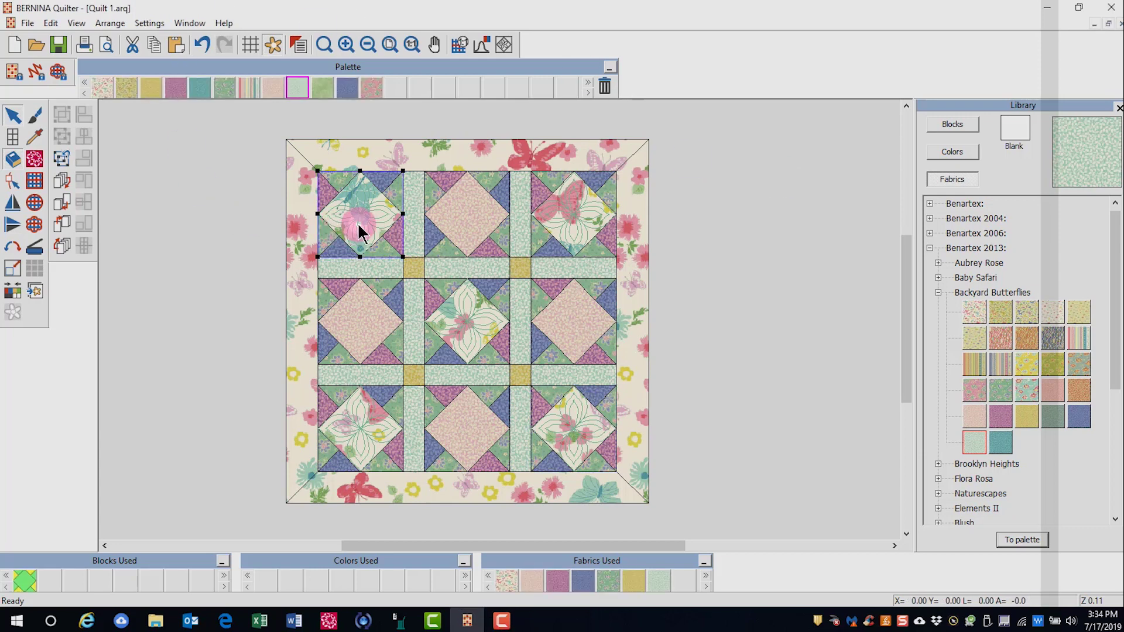
Save the block's embroidery as 'Design in Quilt 1' in the Quilter folder and close DesignerPlus.
click(35, 159)
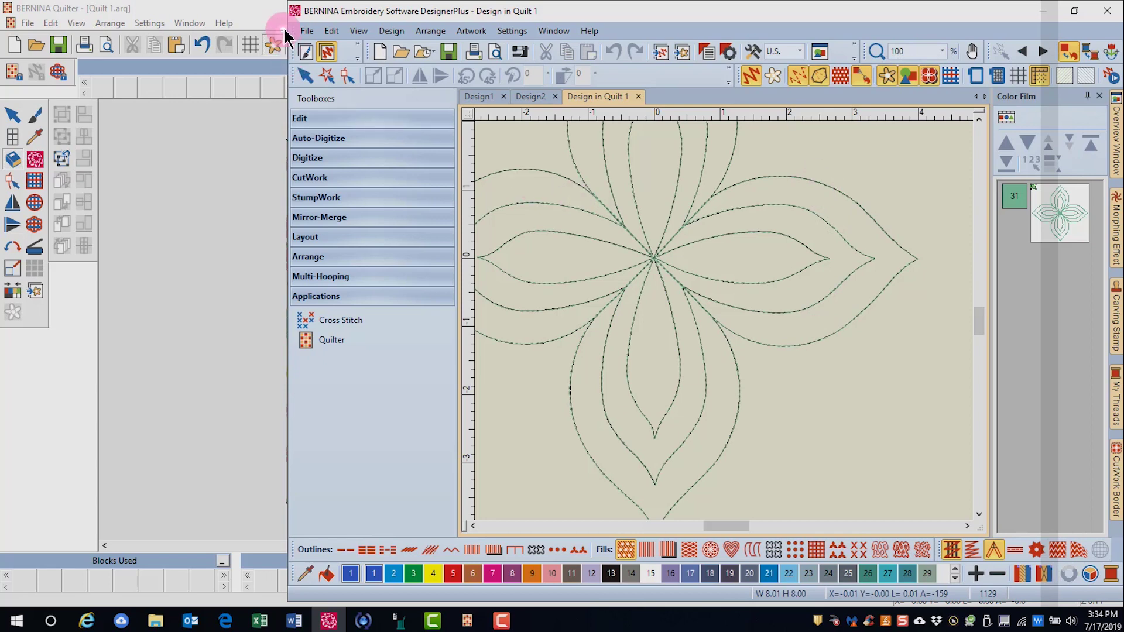
click(307, 32)
click(336, 146)
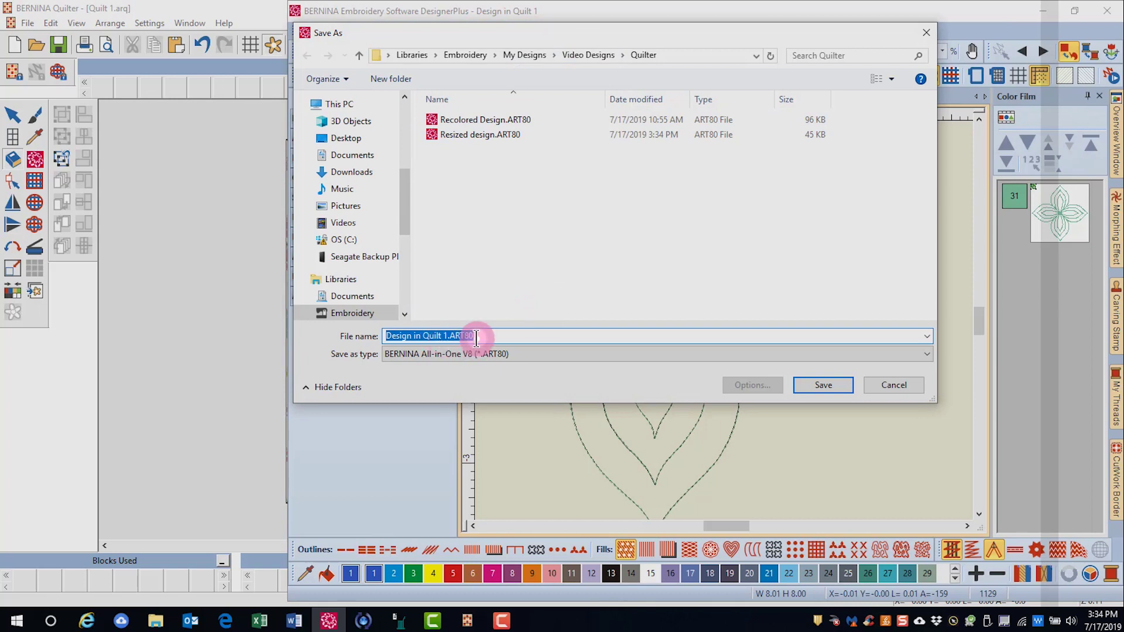
click(809, 384)
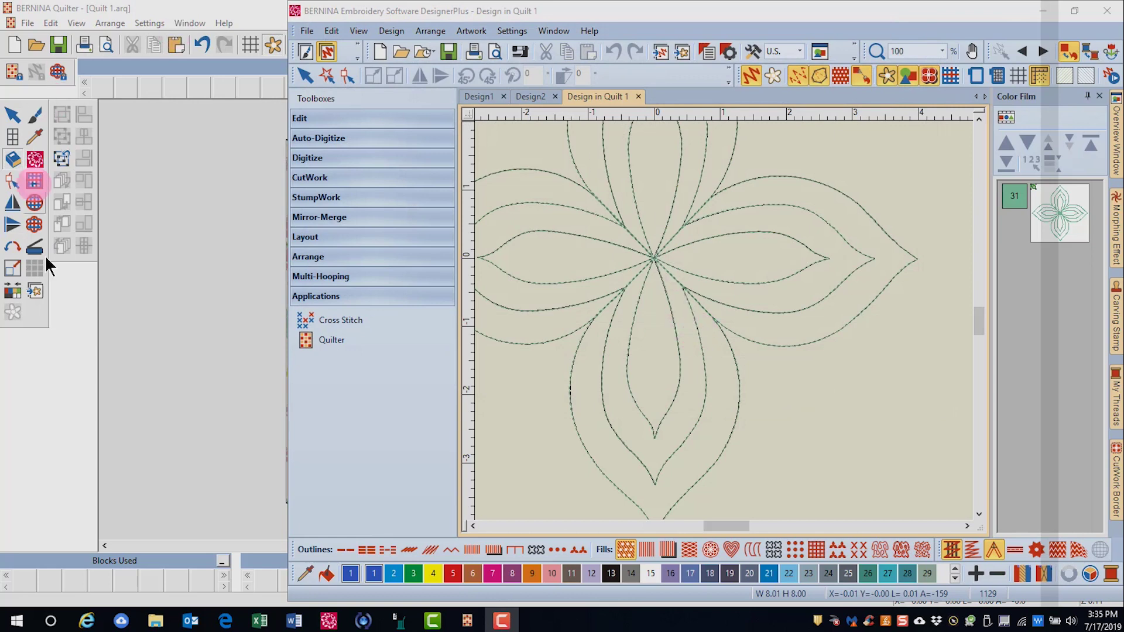
click(193, 216)
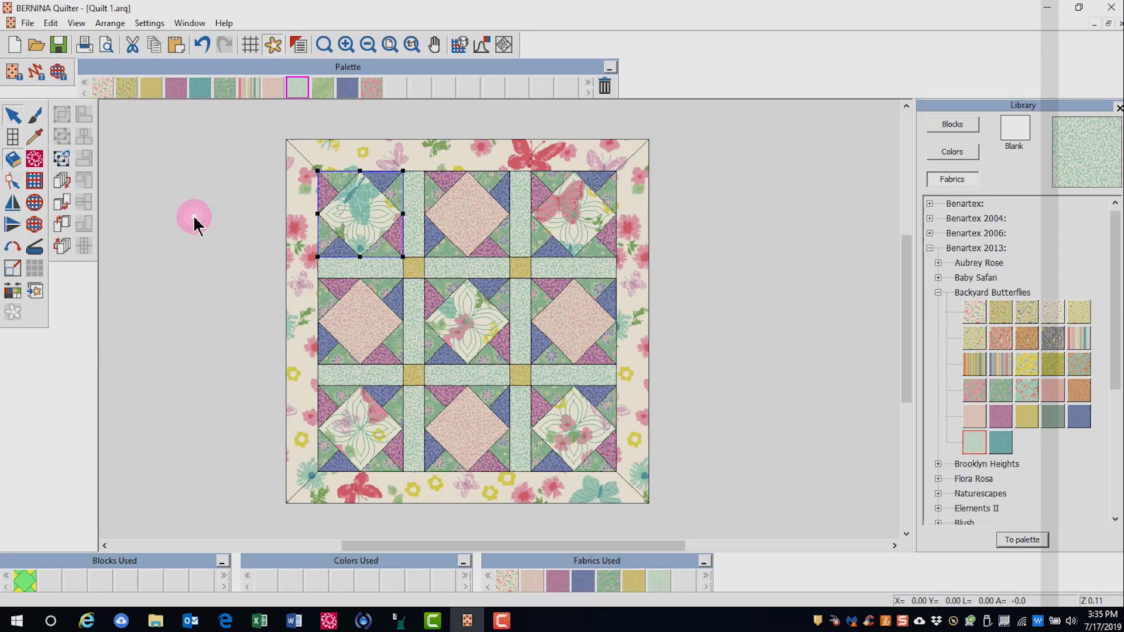
click(192, 206)
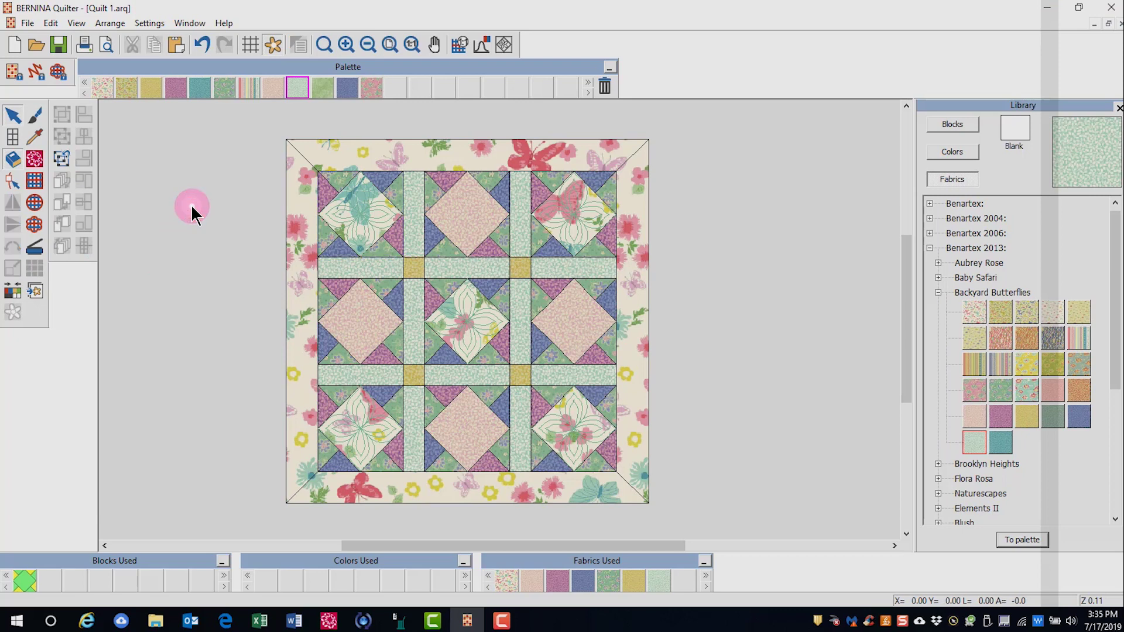
Create a new embroidery block holding Recolored Design.ART80 from My Designs > Video Designs > Quilter.
click(34, 158)
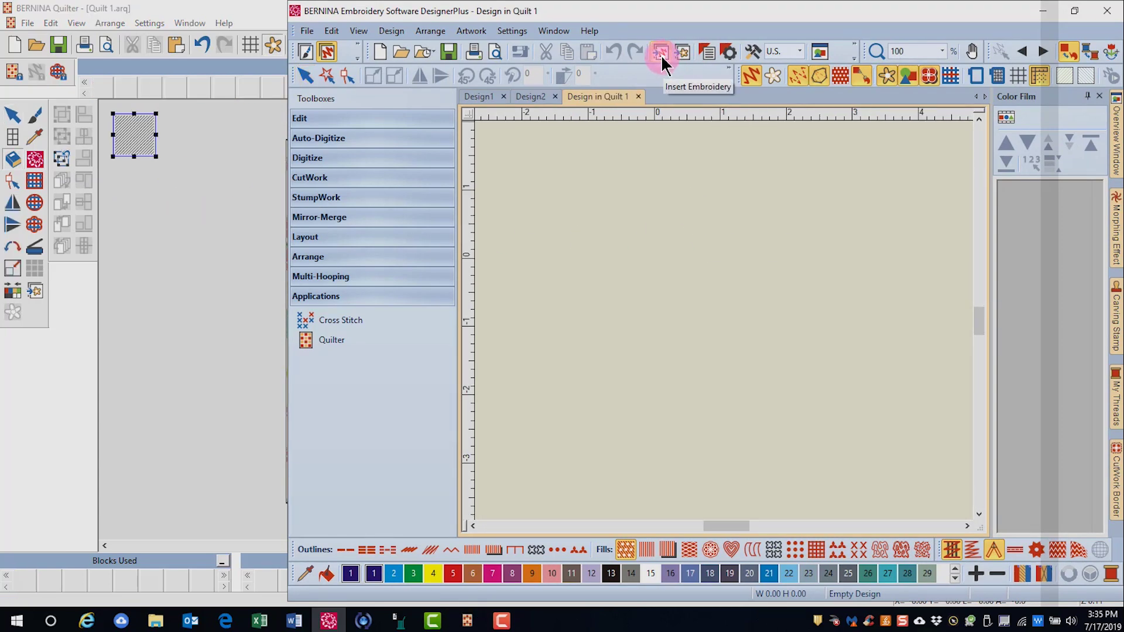
click(662, 54)
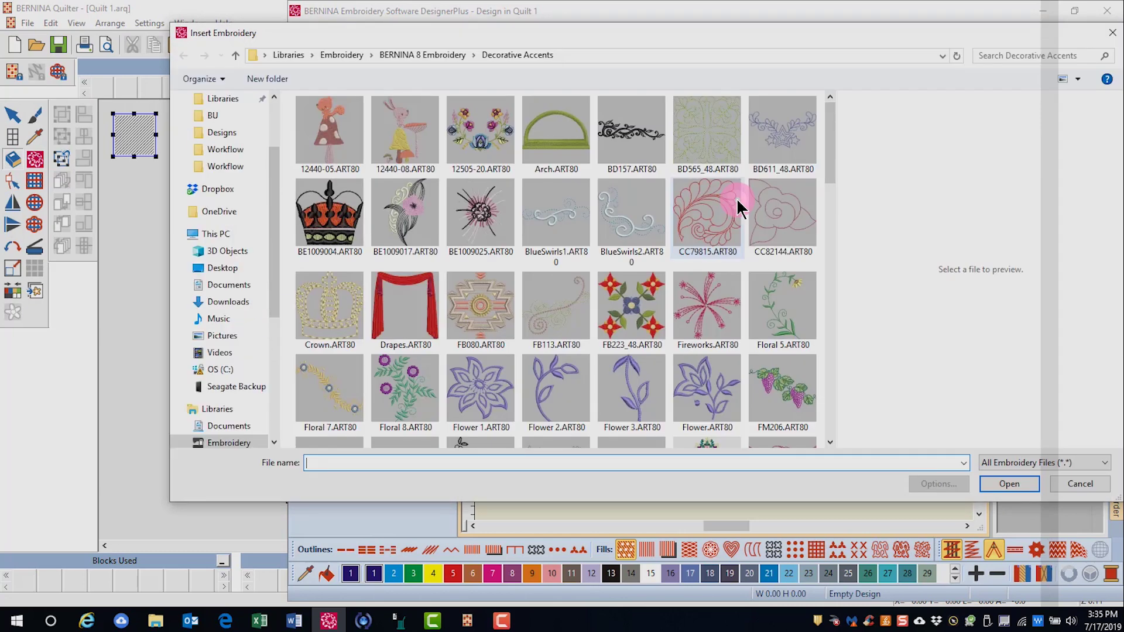
click(228, 444)
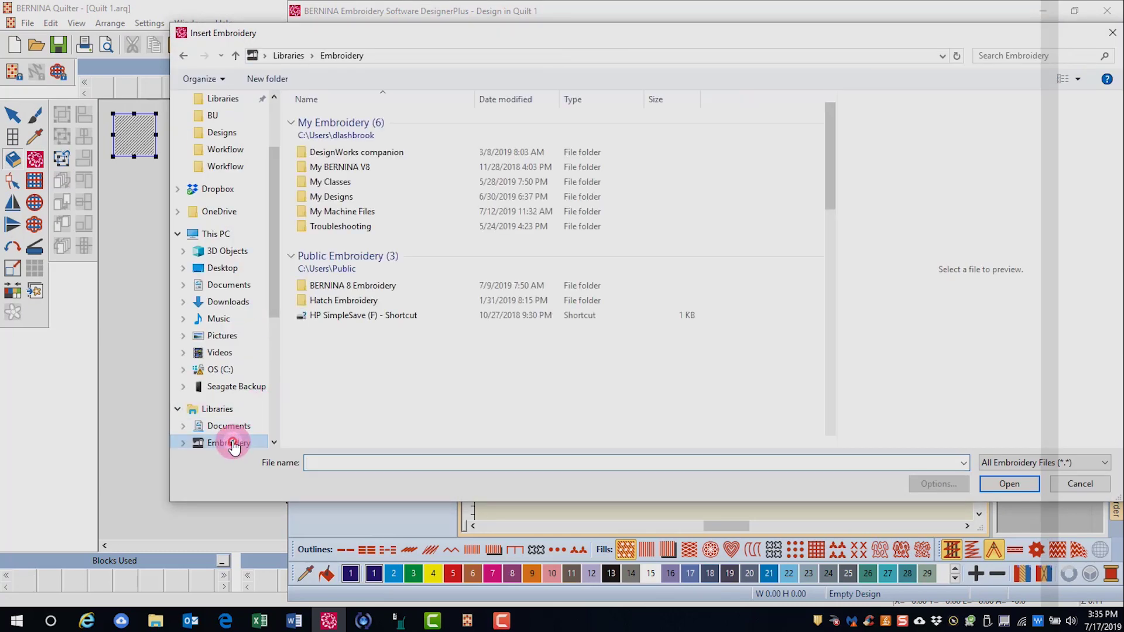
double_click(331, 197)
scroll(384, 236, down, 5)
double_click(388, 270)
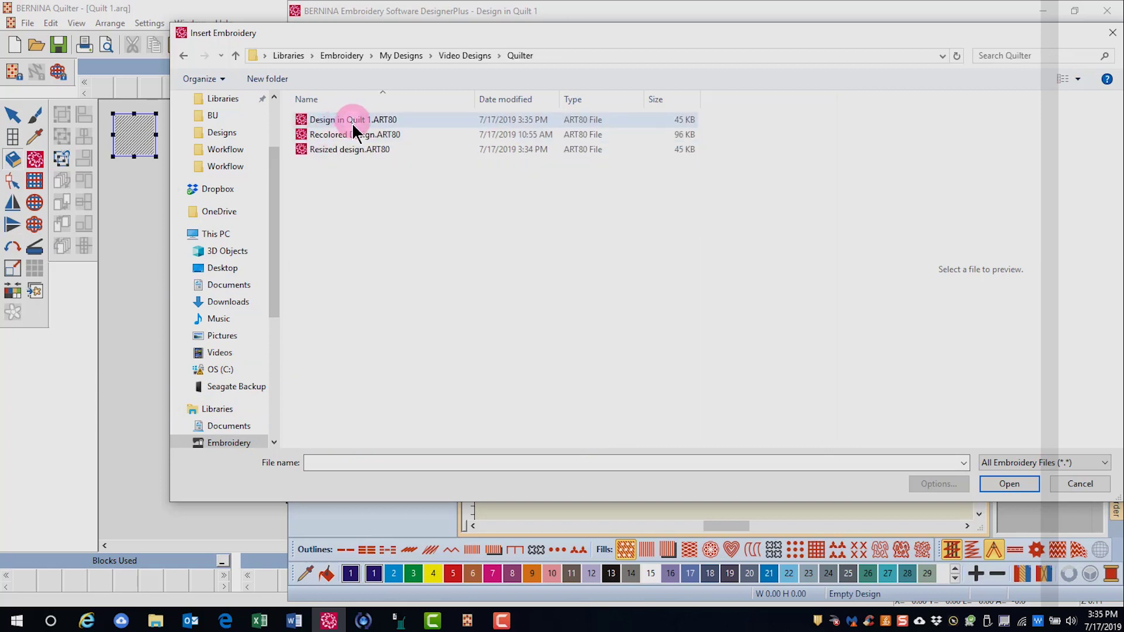
click(338, 135)
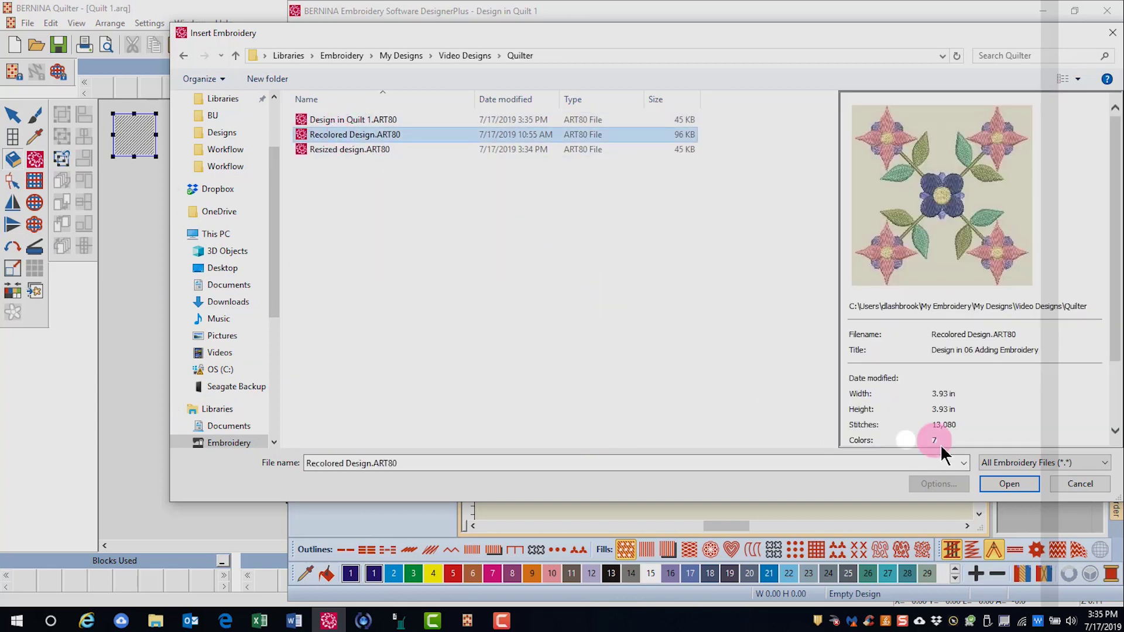
click(1008, 487)
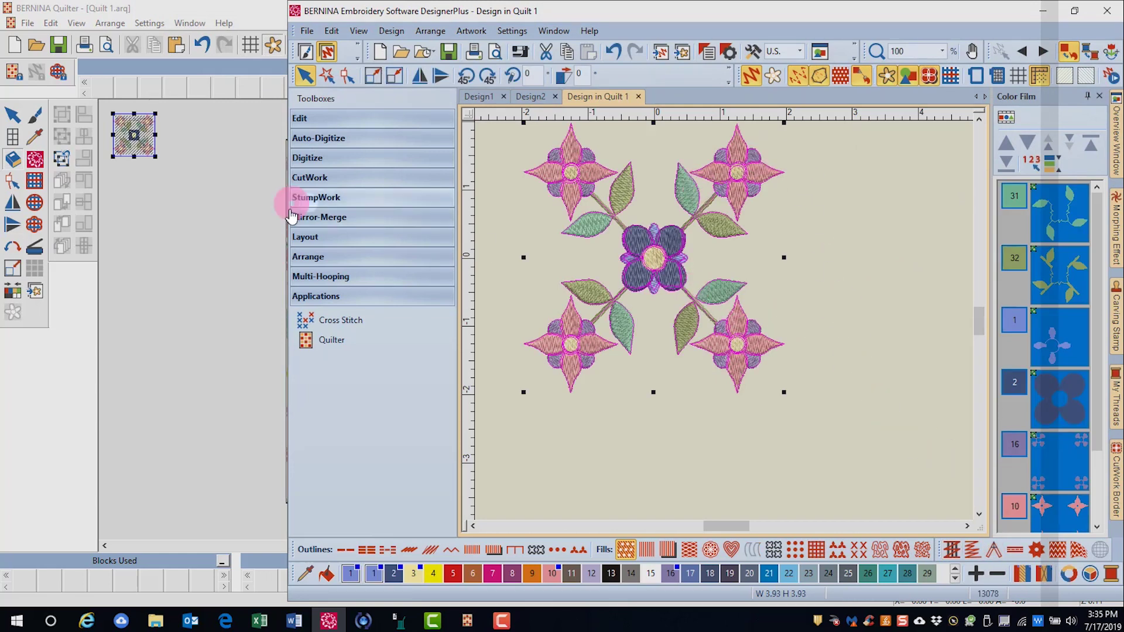
click(194, 220)
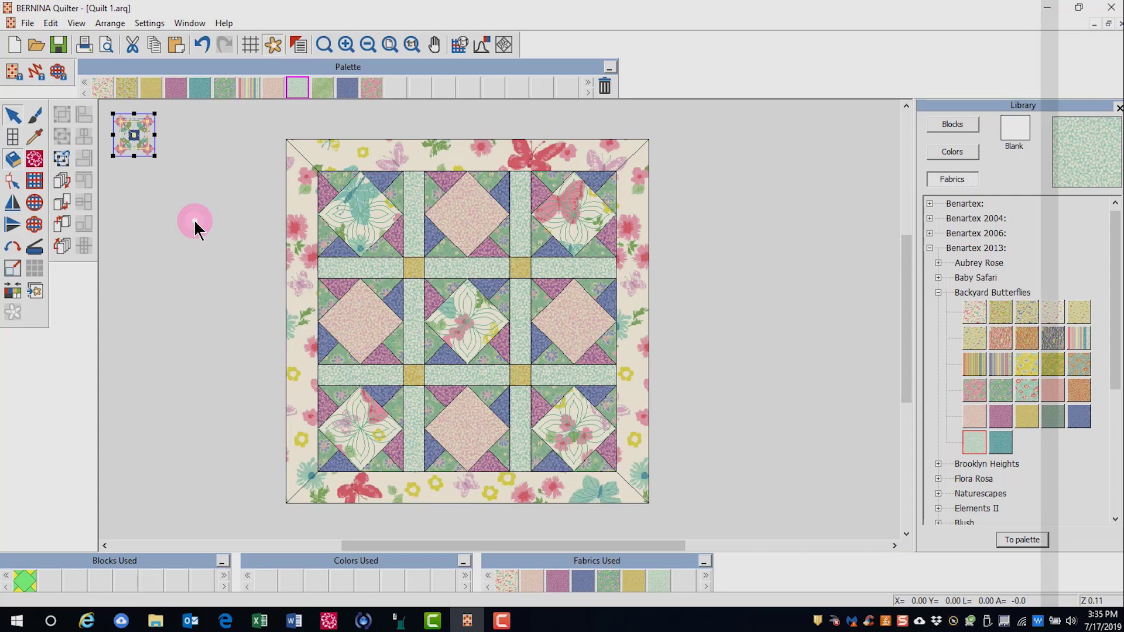
Enlarge the floral block 20%, place it in the left side block, and save as Quilt 2.arq.
click(14, 271)
drag(136, 136, 357, 317)
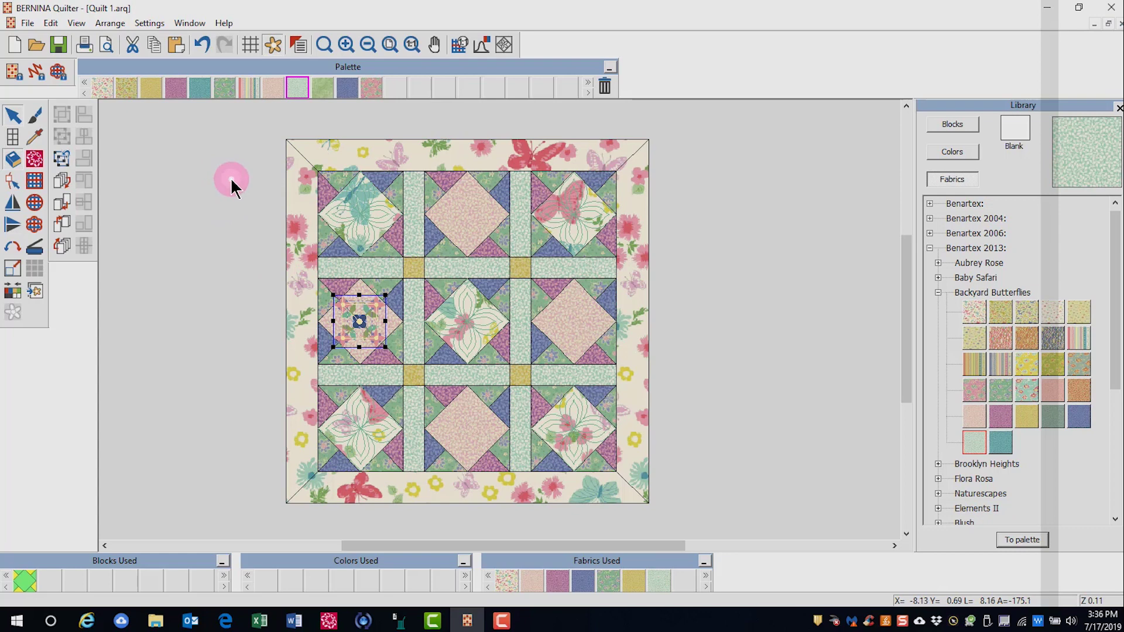
click(27, 23)
click(62, 133)
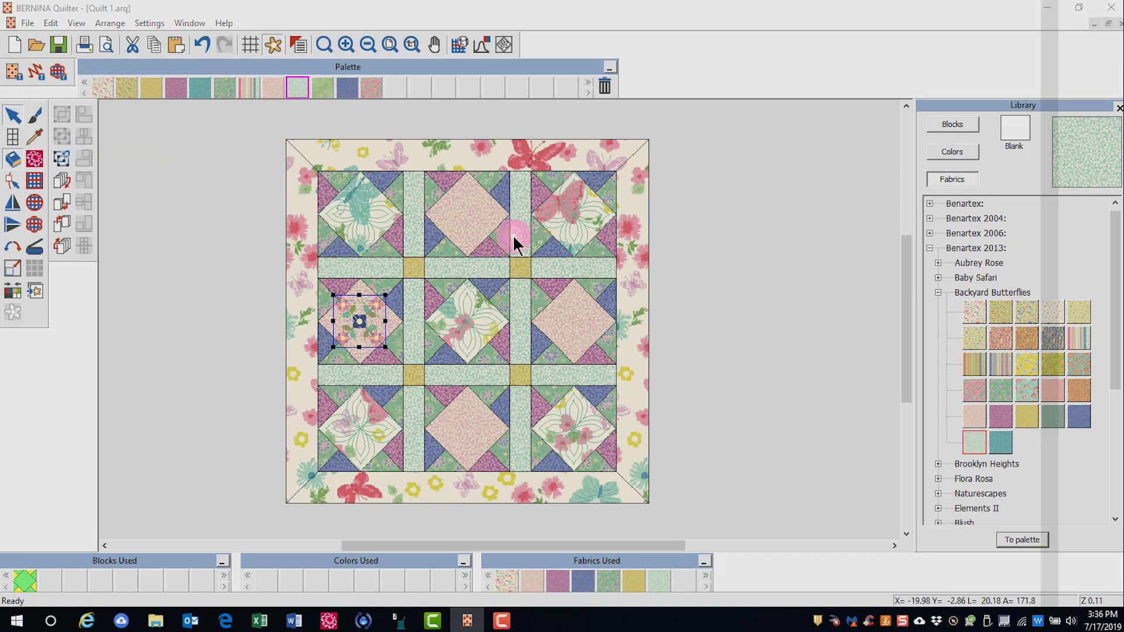
click(121, 296)
key(Delete)
text(2)
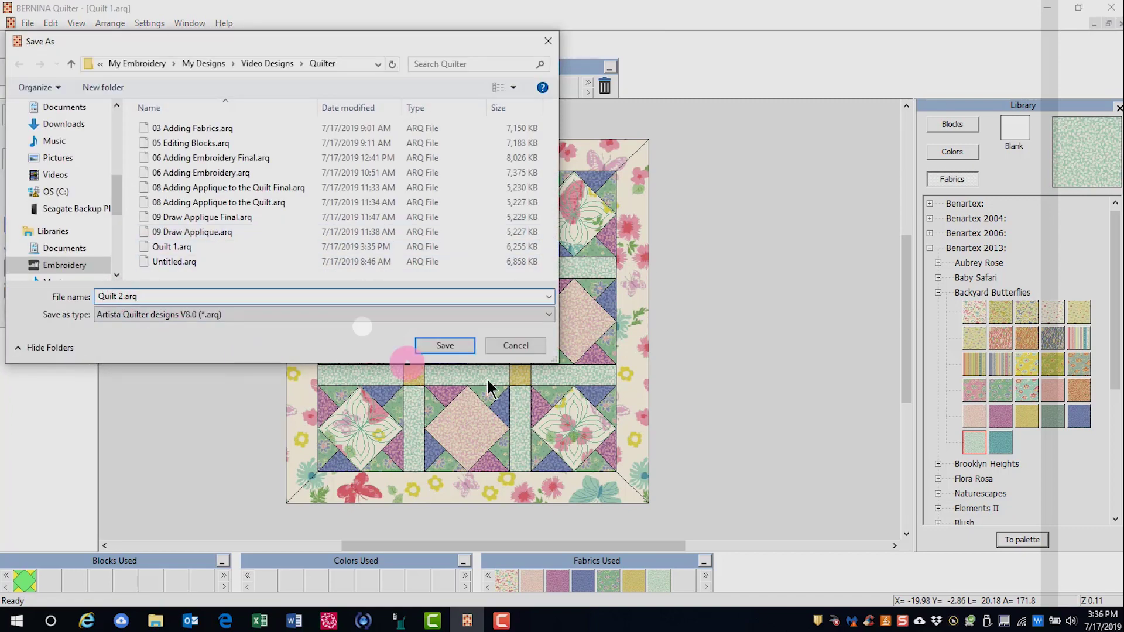